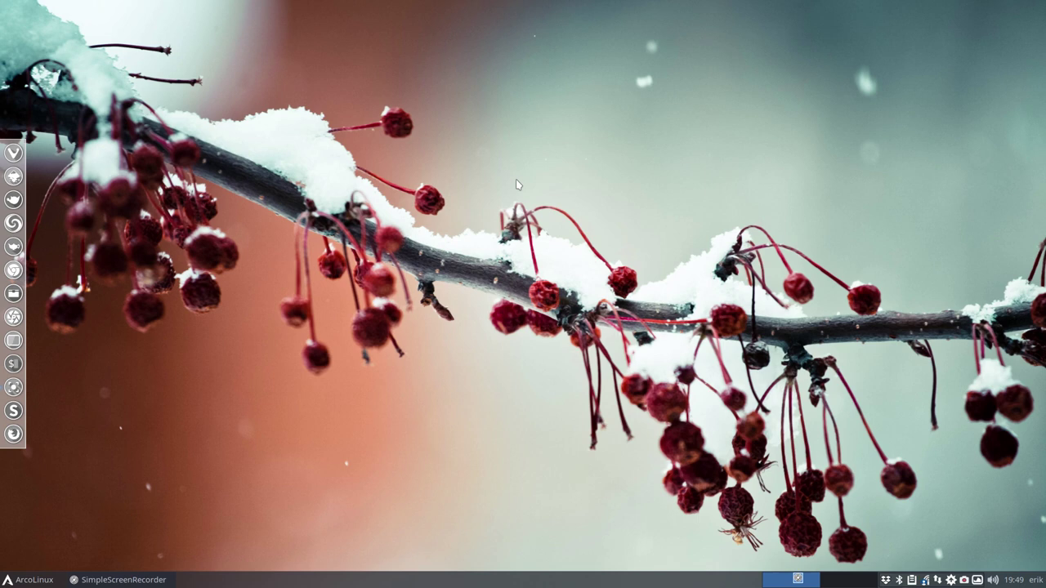
Step: Search 'pan' in the ArcoLinux Whisker menu and launch Panel Profiles
{"action": "left_click", "coordinate": [27, 582]}
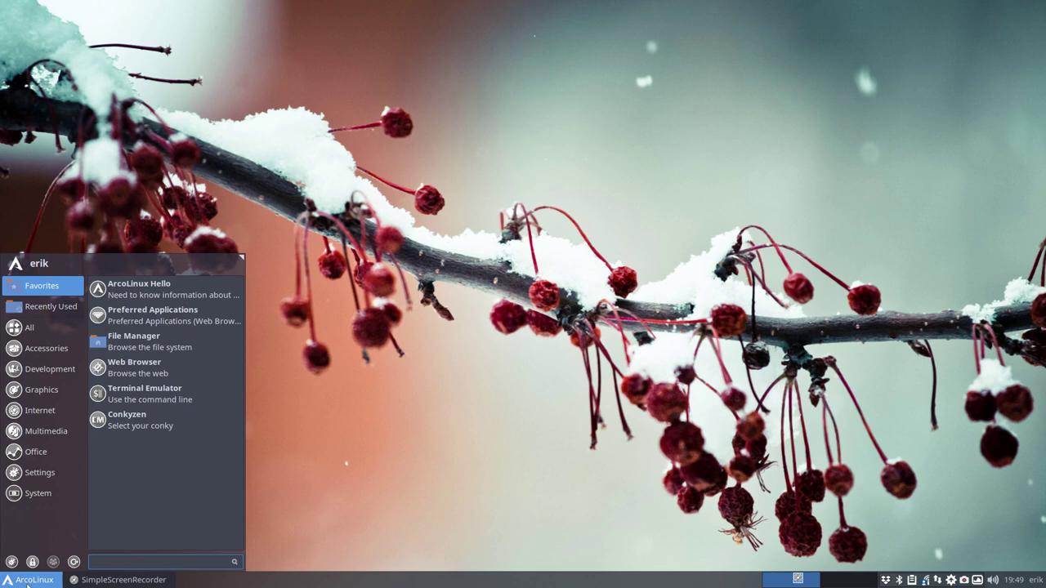
{"action": "type", "text": "pan"}
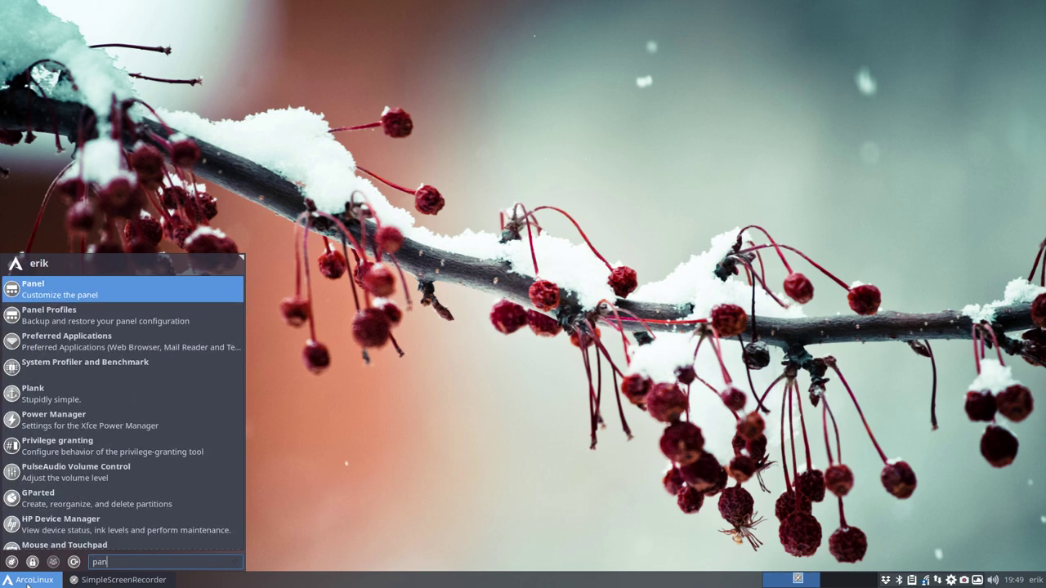
{"action": "key", "text": "Down"}
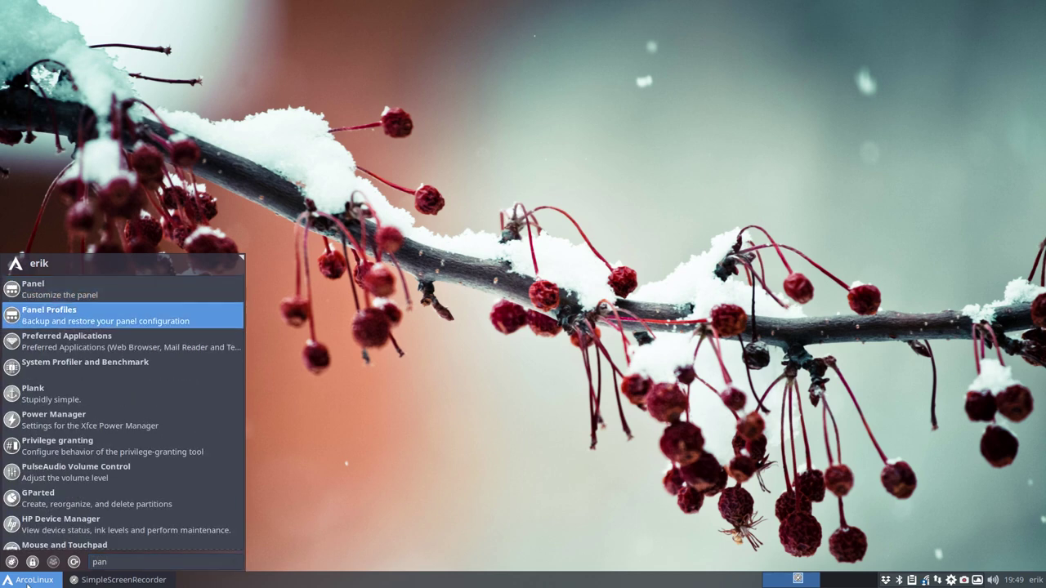
{"action": "left_click", "coordinate": [92, 323]}
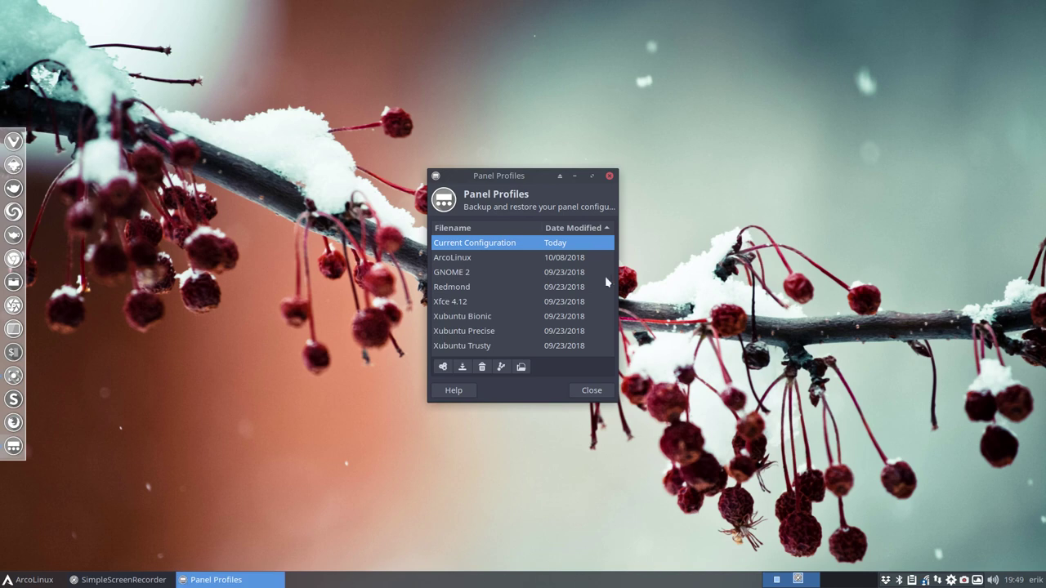
Step: Look at the ArcoLinux and Current Configuration entries, then select the GNOME 2 profile
{"action": "left_click", "coordinate": [483, 259]}
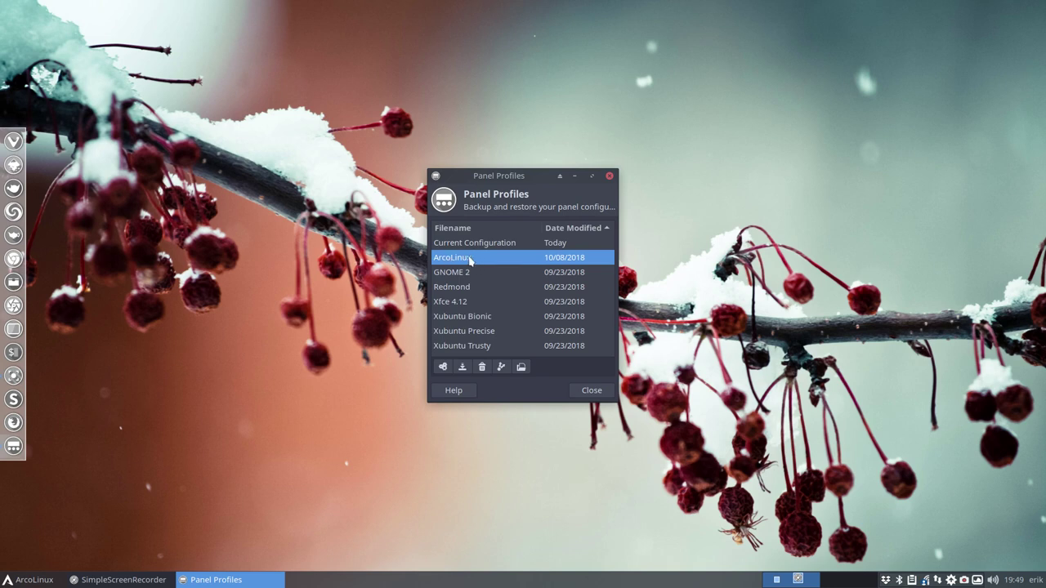
{"action": "left_click", "coordinate": [495, 245]}
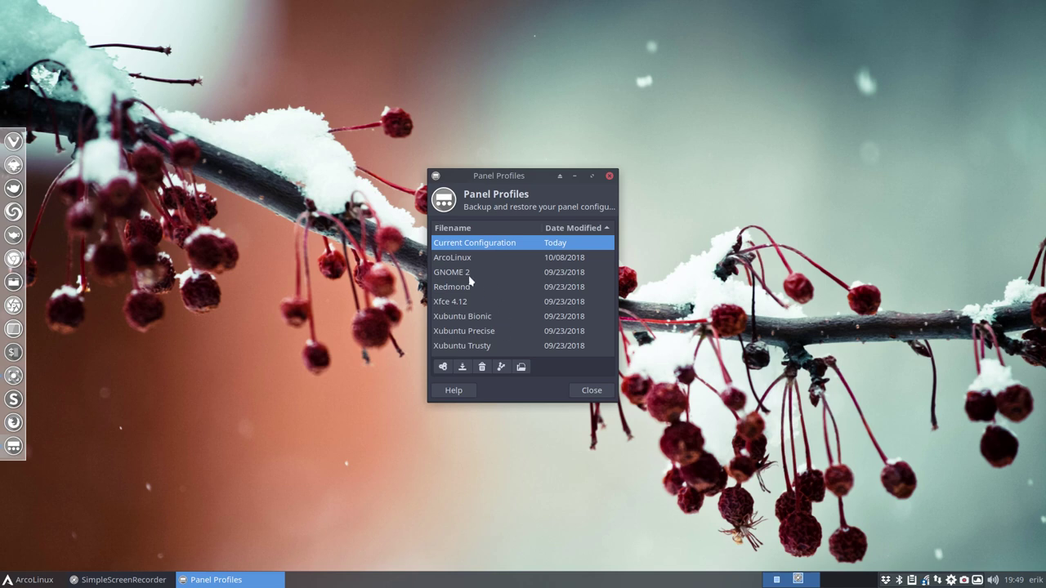
{"action": "left_click", "coordinate": [470, 278]}
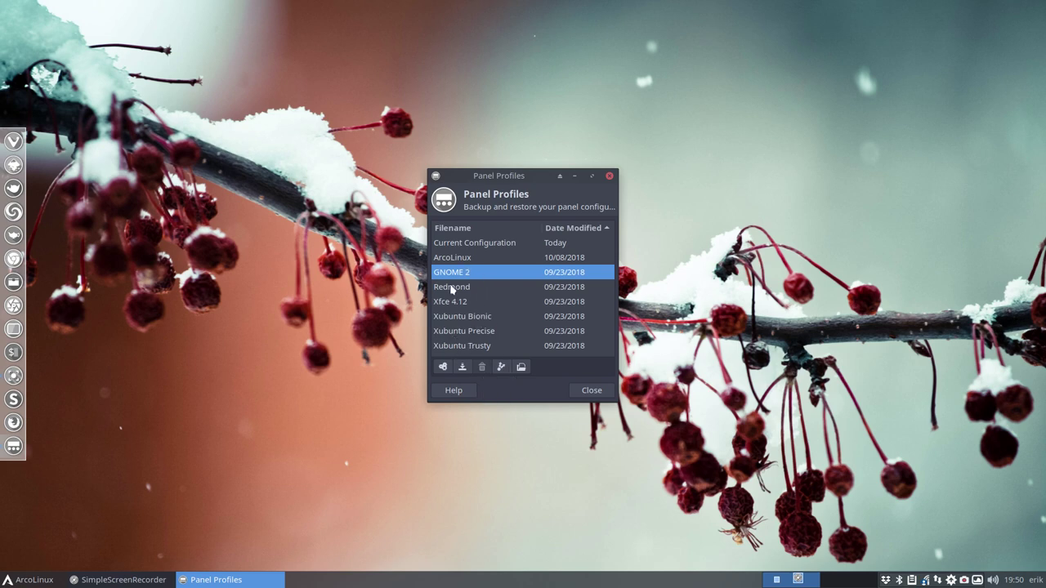
Step: Apply the GNOME 2 layout and inspect the new top Applications menu's categories
{"action": "left_click", "coordinate": [445, 367]}
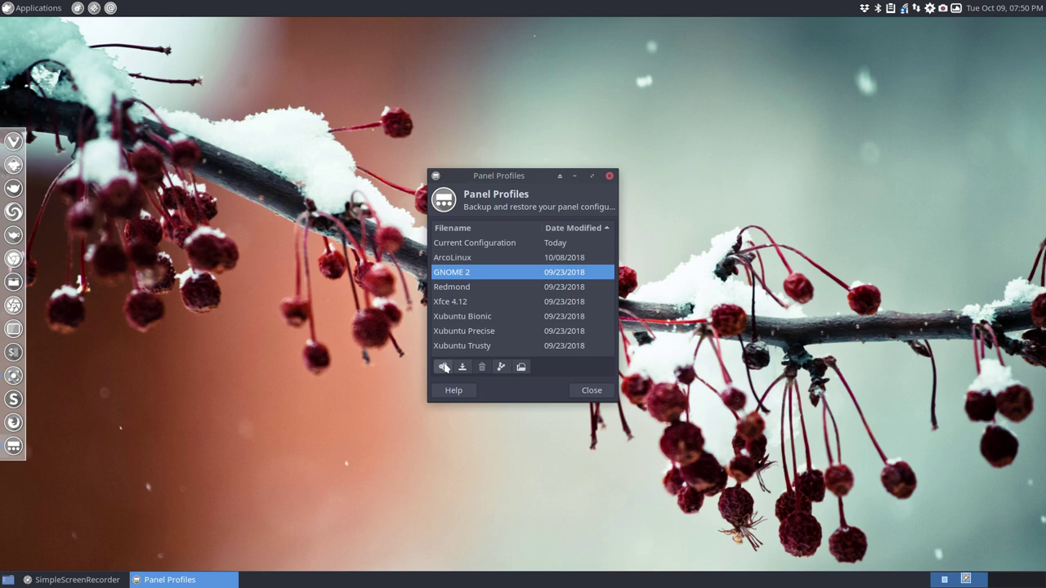
{"action": "left_click", "coordinate": [31, 8]}
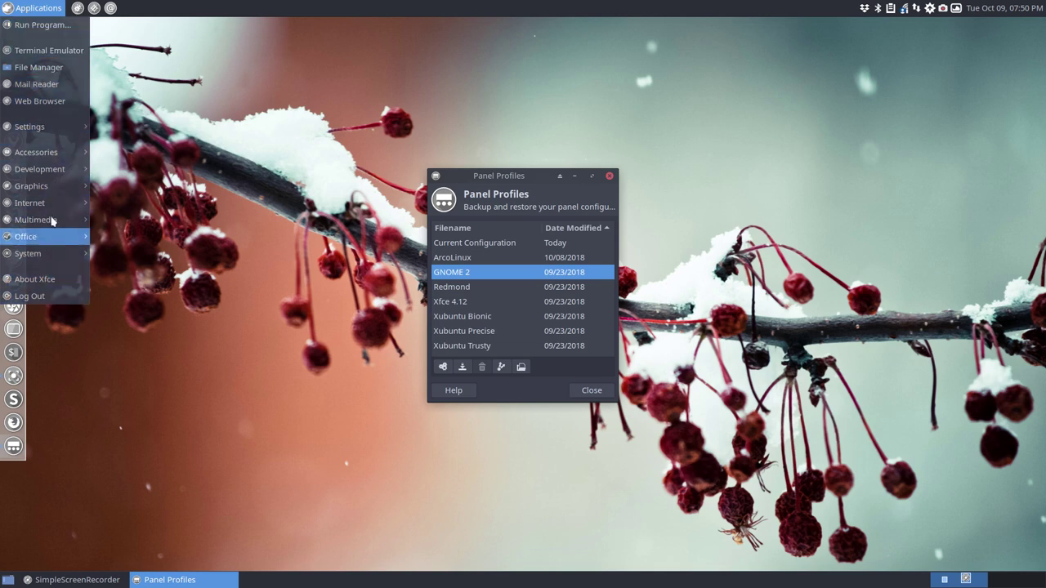
{"action": "mouse_move", "coordinate": [51, 150]}
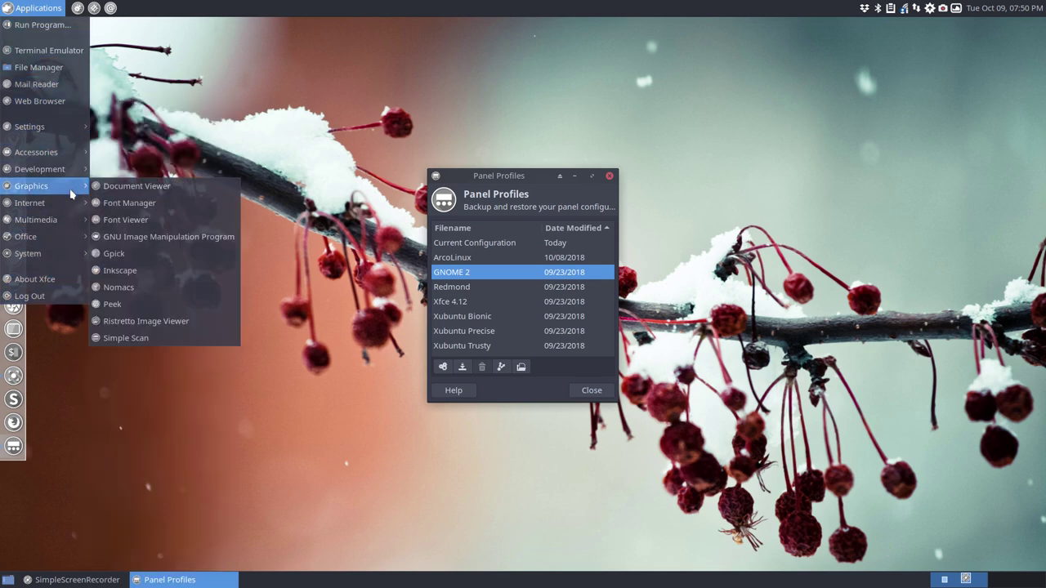
{"action": "mouse_move", "coordinate": [72, 208]}
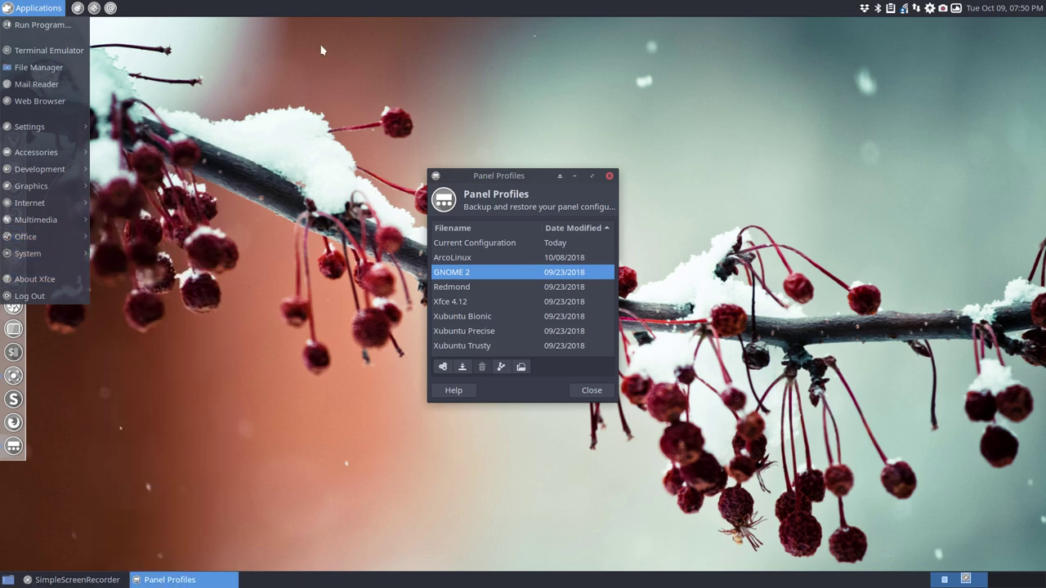
{"action": "left_click", "coordinate": [459, 300]}
Step: Apply the Redmond profile and look through its bottom Start menu
{"action": "left_click", "coordinate": [460, 288]}
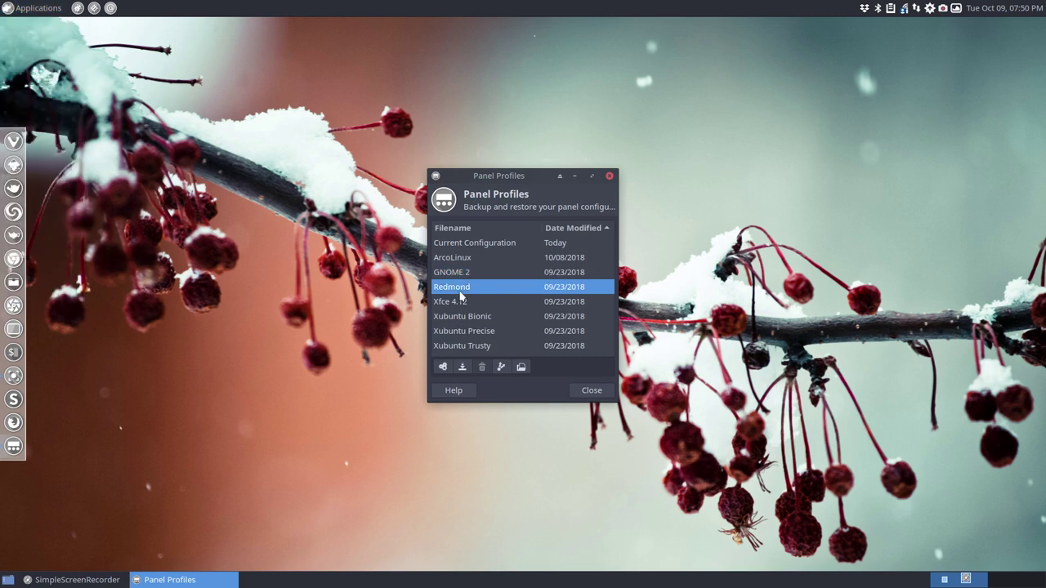
{"action": "left_click", "coordinate": [443, 367]}
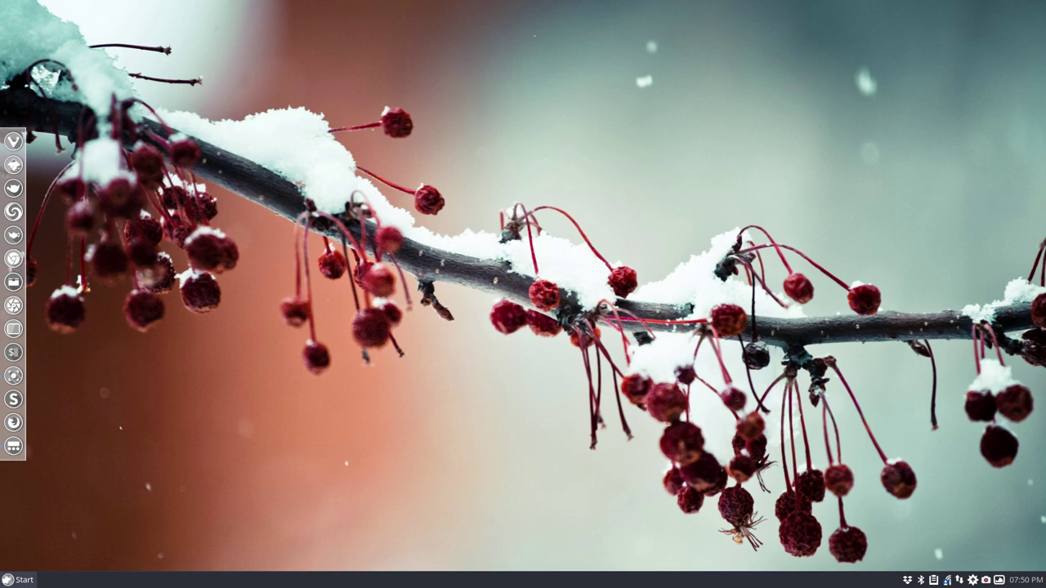
{"action": "left_click", "coordinate": [18, 580]}
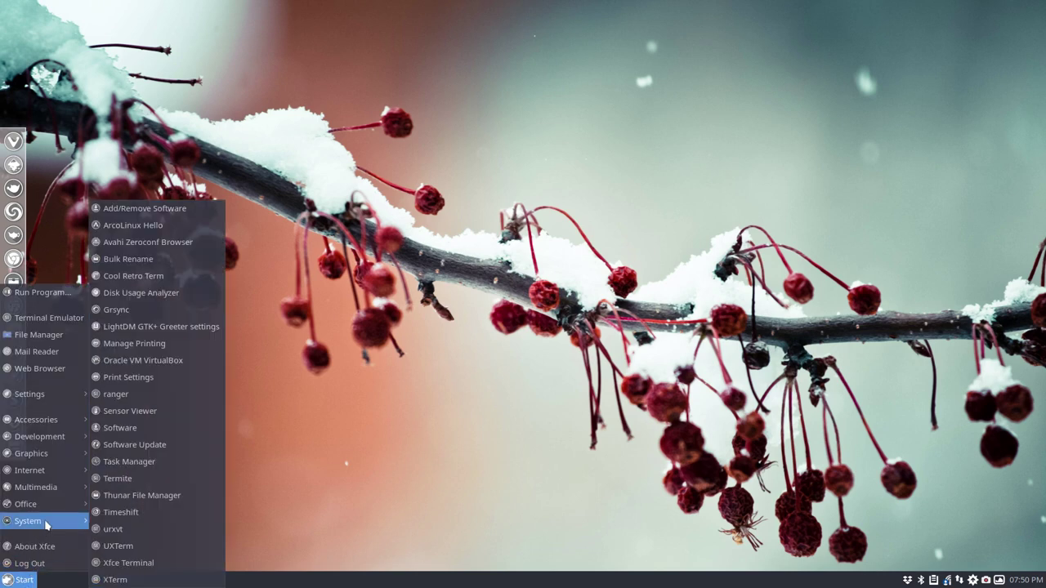
{"action": "mouse_move", "coordinate": [55, 486]}
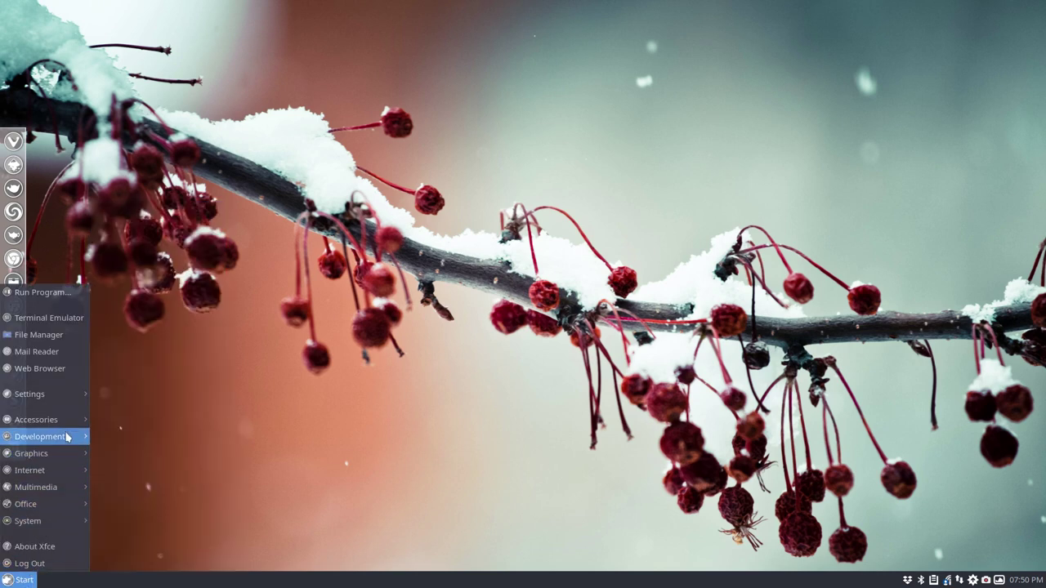
{"action": "mouse_move", "coordinate": [74, 418]}
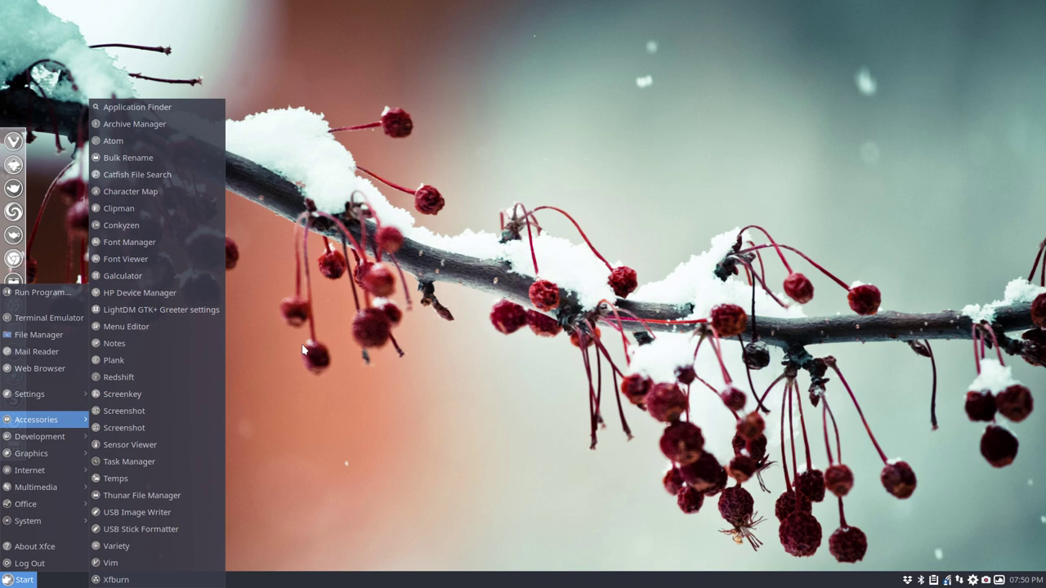
{"action": "left_click", "coordinate": [302, 349]}
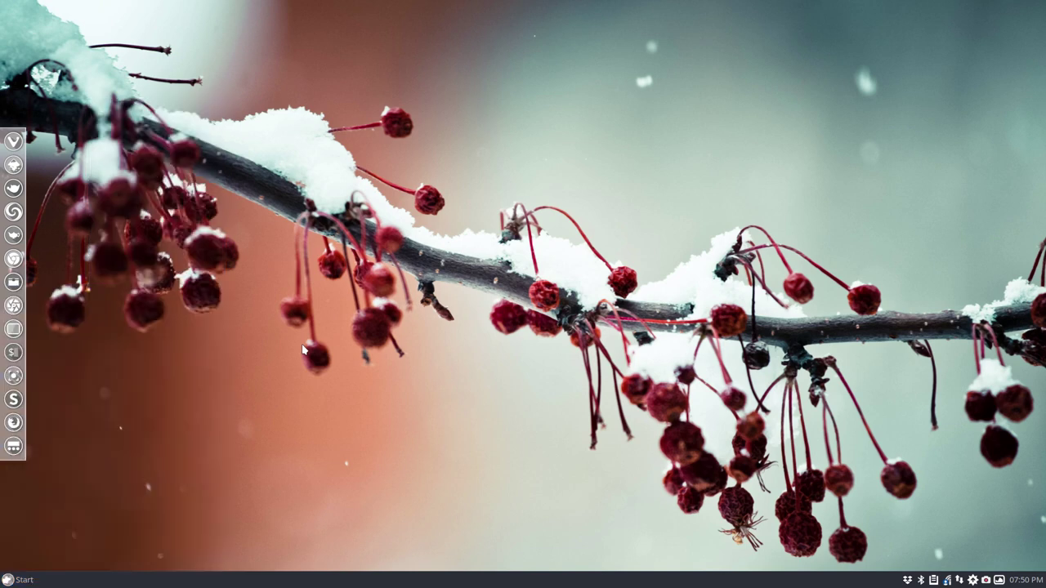
Step: Reopen the Start menu and browse down to the Settings category listing Panel Profiles
{"action": "left_click", "coordinate": [36, 581]}
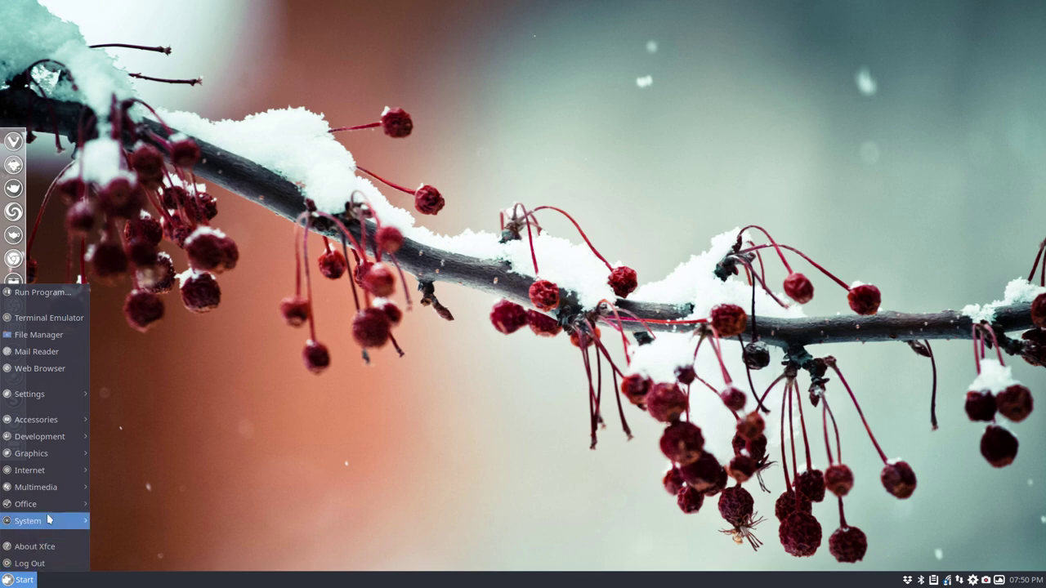
{"action": "mouse_move", "coordinate": [47, 520]}
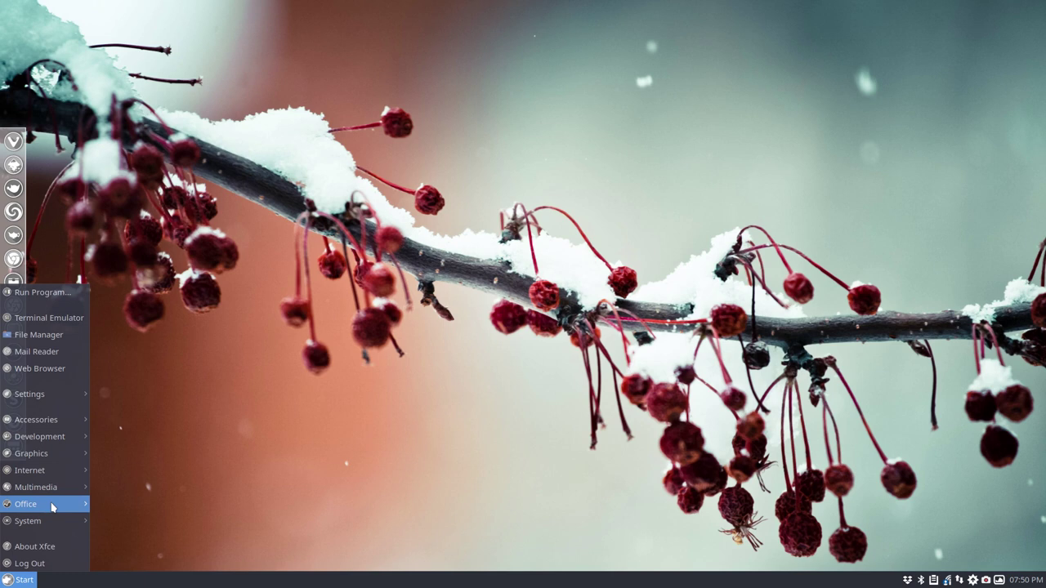
{"action": "mouse_move", "coordinate": [70, 504]}
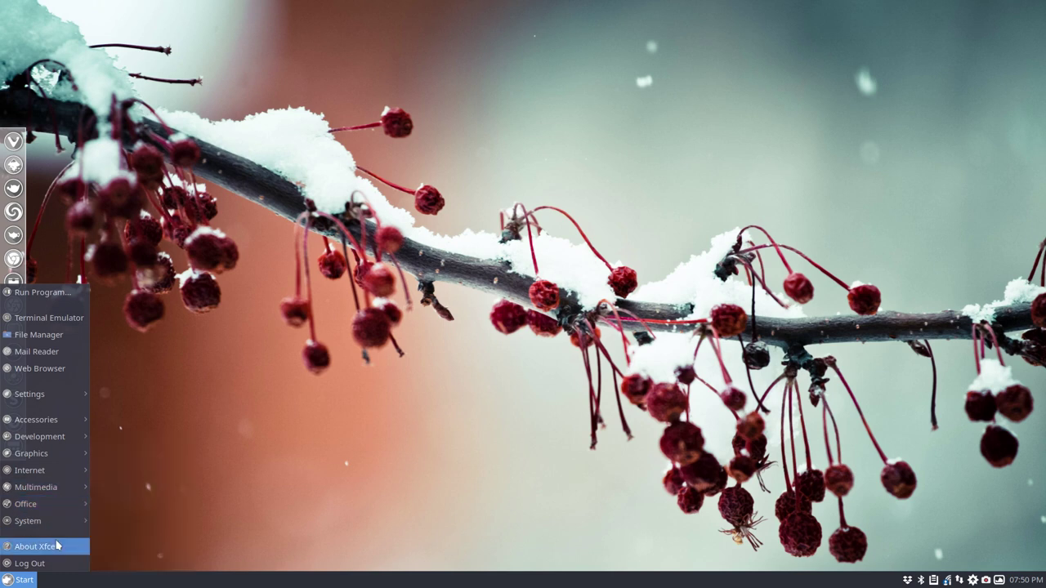
{"action": "mouse_move", "coordinate": [70, 395]}
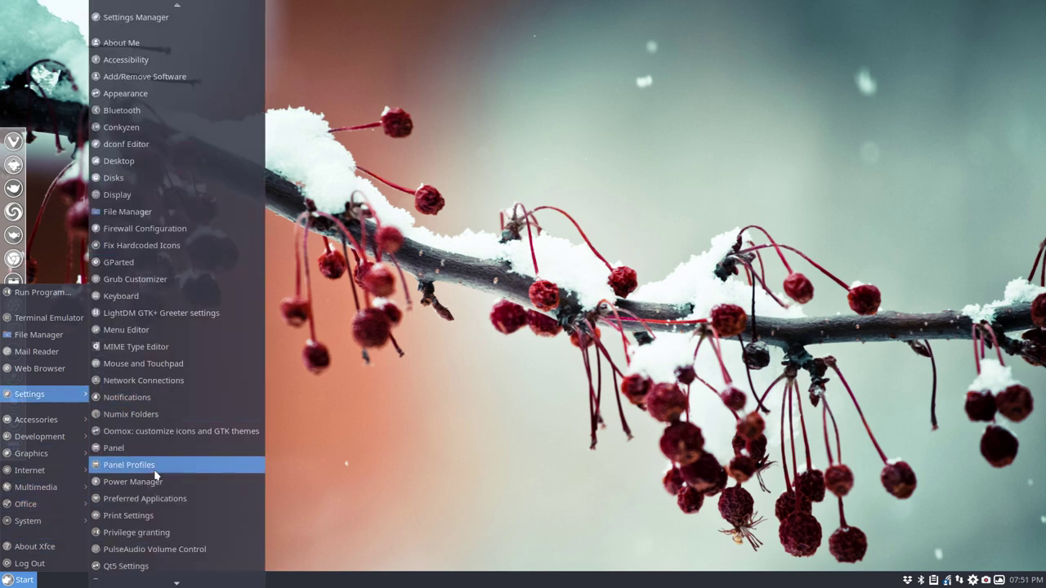
Step: Relaunch Panel Profiles and apply the Xfce 4.12 layout
{"action": "left_click", "coordinate": [129, 465]}
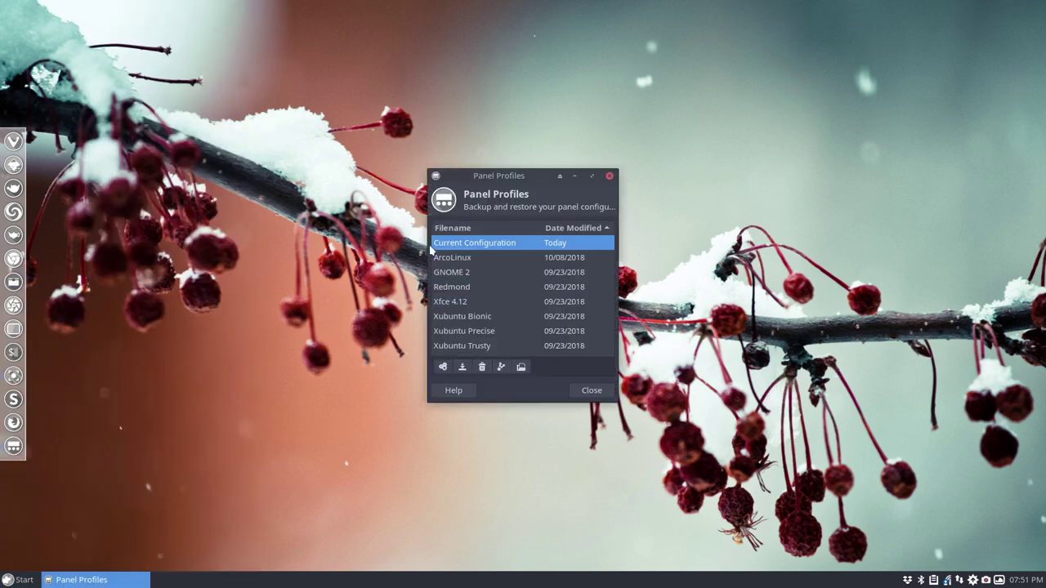
{"action": "left_click", "coordinate": [476, 307]}
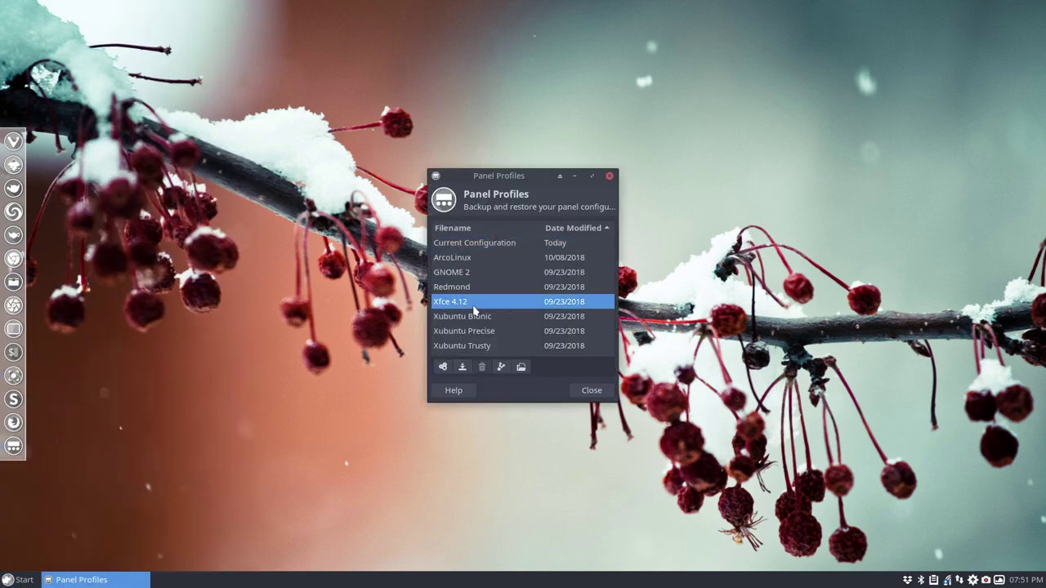
{"action": "left_click", "coordinate": [442, 366]}
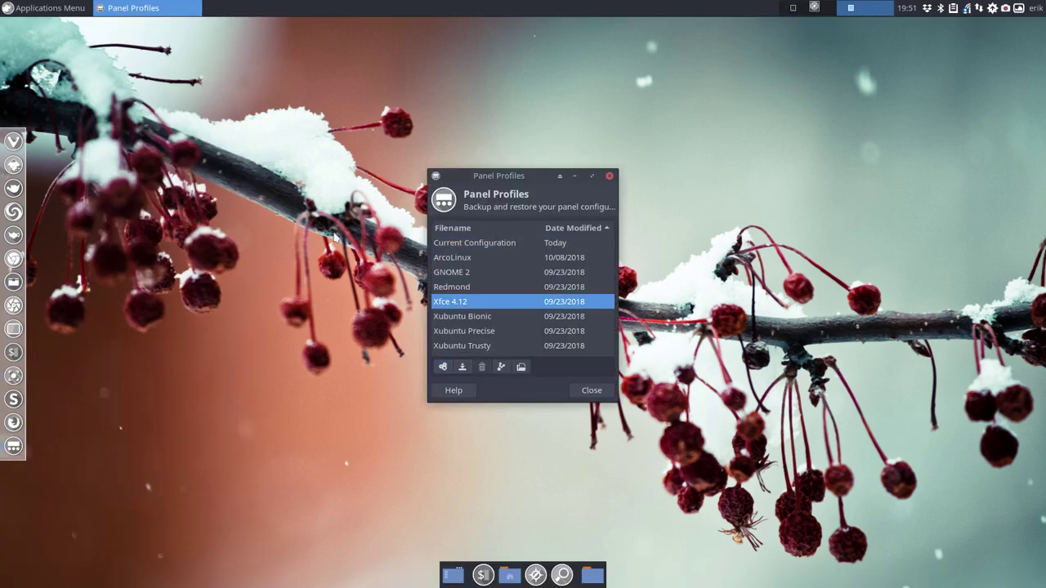
Step: Check the top Applications Menu, then bring up the File Manager launcher's options in the bottom dock
{"action": "left_click", "coordinate": [47, 7]}
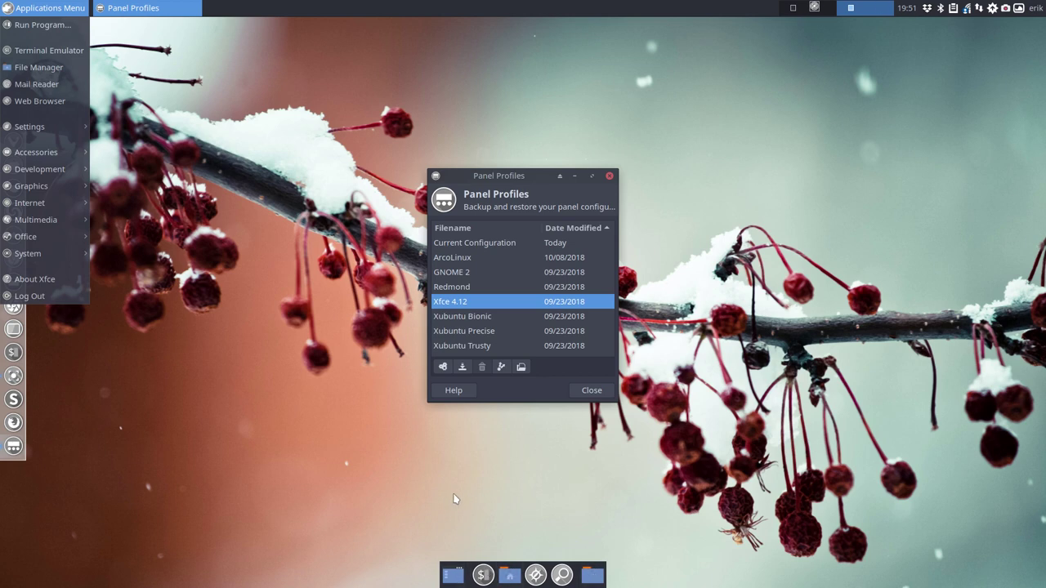
{"action": "left_click", "coordinate": [499, 549]}
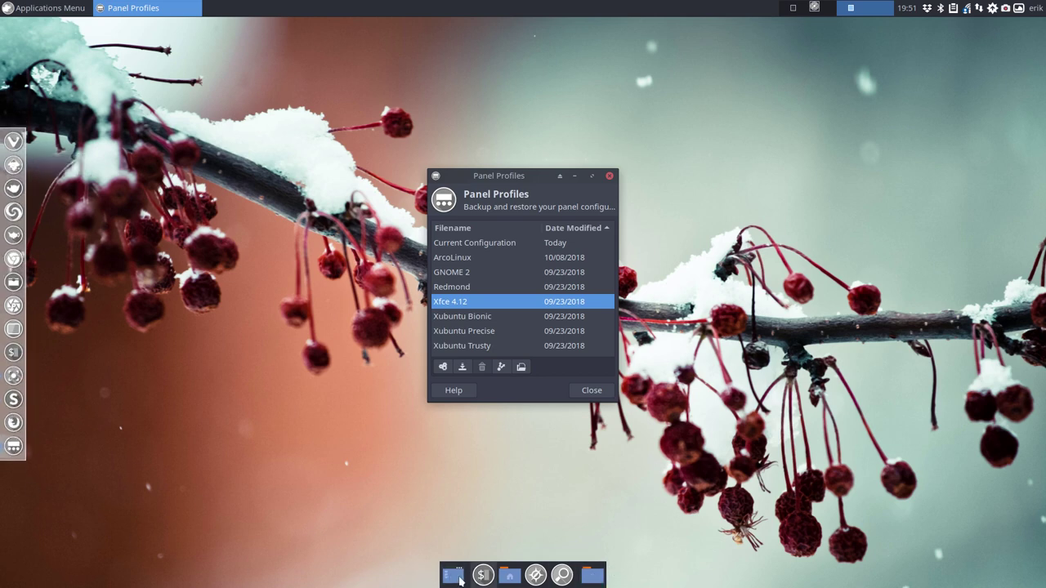
{"action": "right_click", "coordinate": [505, 580]}
Step: Open the File Manager launcher's properties and close the Panel Profiles window
{"action": "mouse_move", "coordinate": [506, 577]}
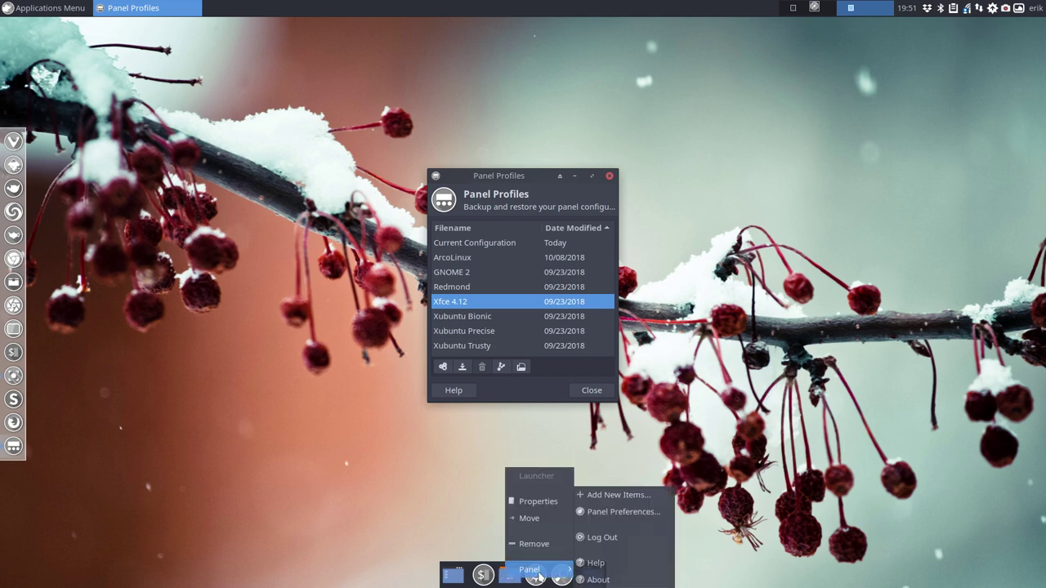
{"action": "left_click", "coordinate": [540, 502]}
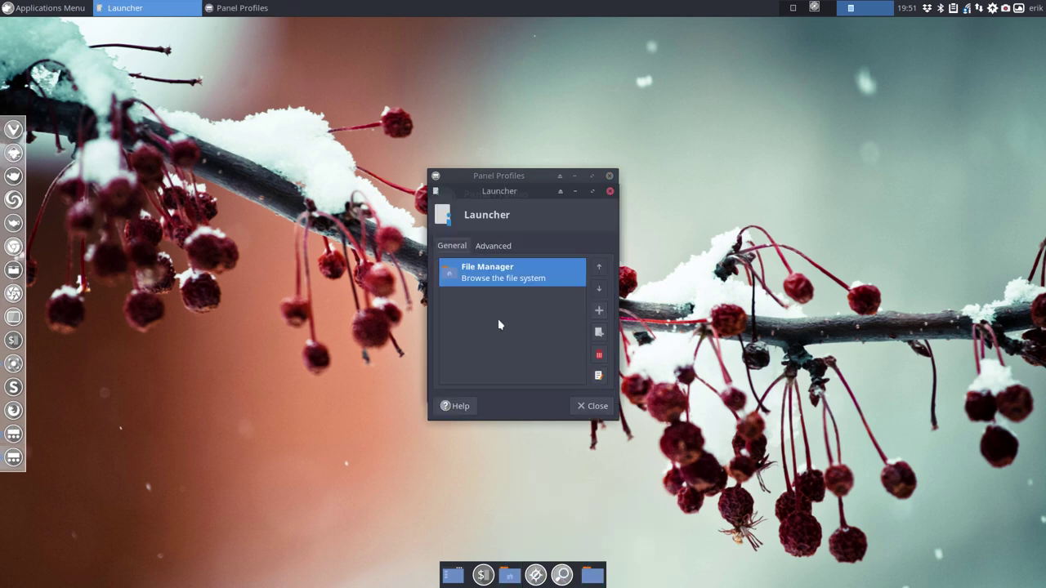
{"action": "left_click", "coordinate": [609, 176]}
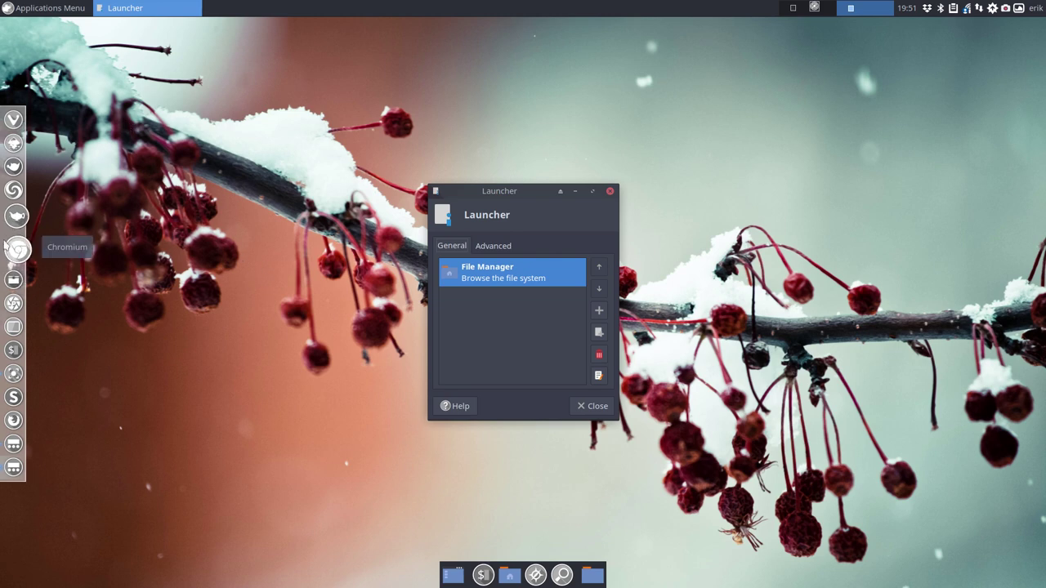
Step: View the left dock's preferences from its Chromium icon, then close them
{"action": "right_click", "coordinate": [6, 246]}
{"action": "left_click", "coordinate": [41, 301]}
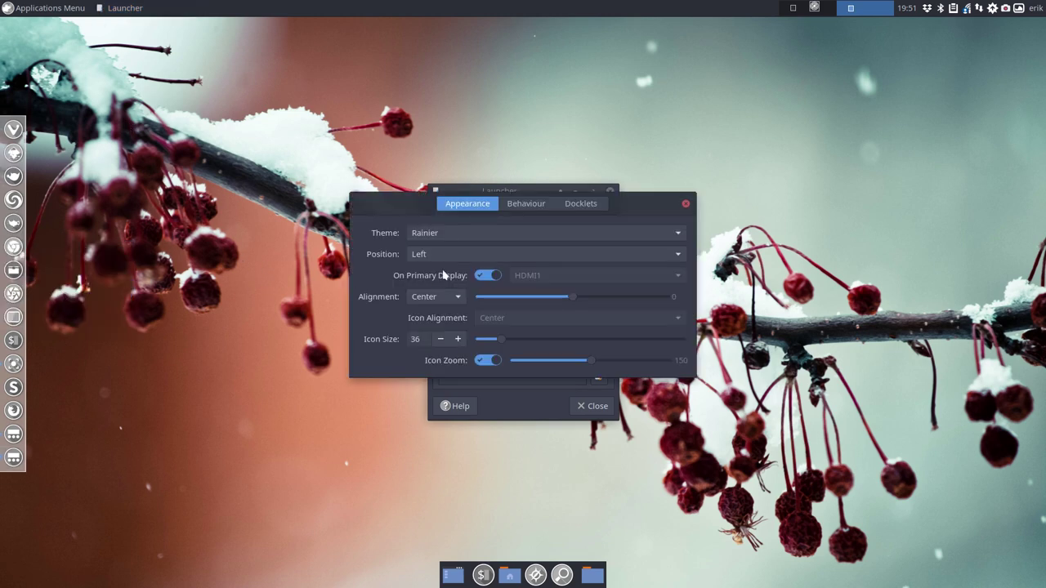
{"action": "left_click", "coordinate": [685, 203]}
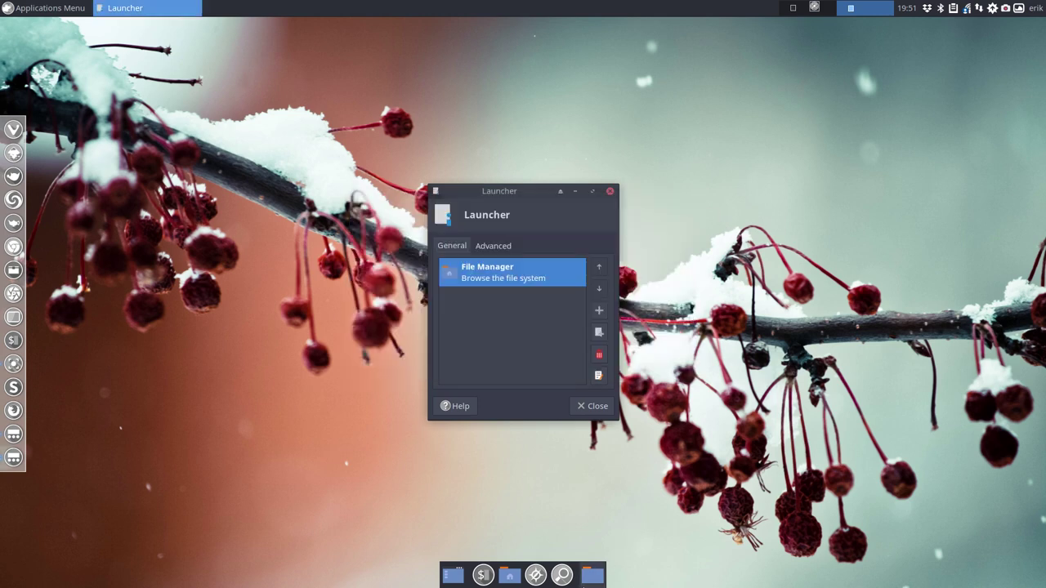
Step: Dismiss the folder launcher's options menu unchanged and close the launcher properties window
{"action": "right_click", "coordinate": [593, 575]}
{"action": "mouse_move", "coordinate": [605, 579]}
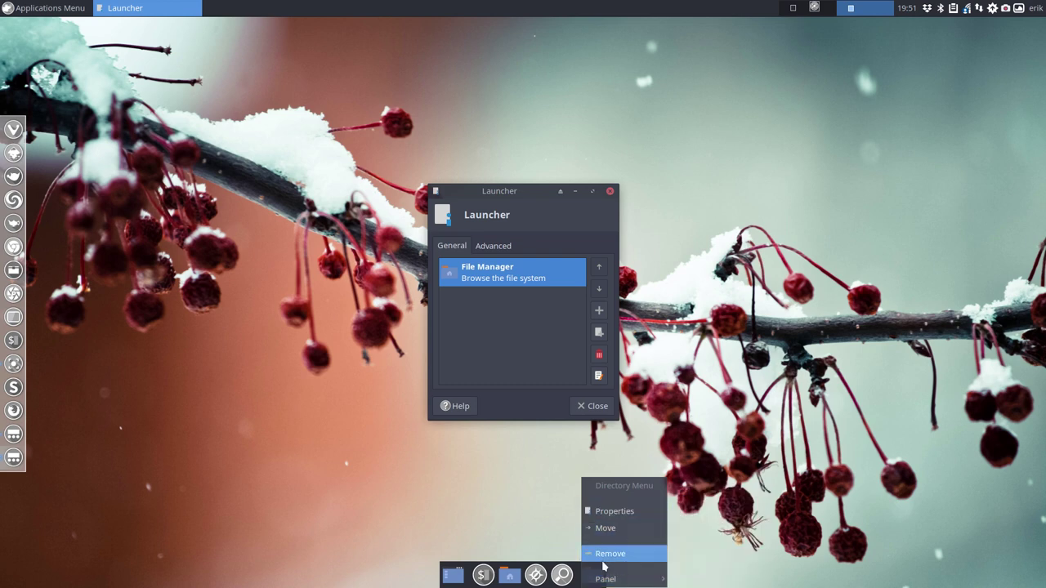
{"action": "left_click", "coordinate": [490, 467]}
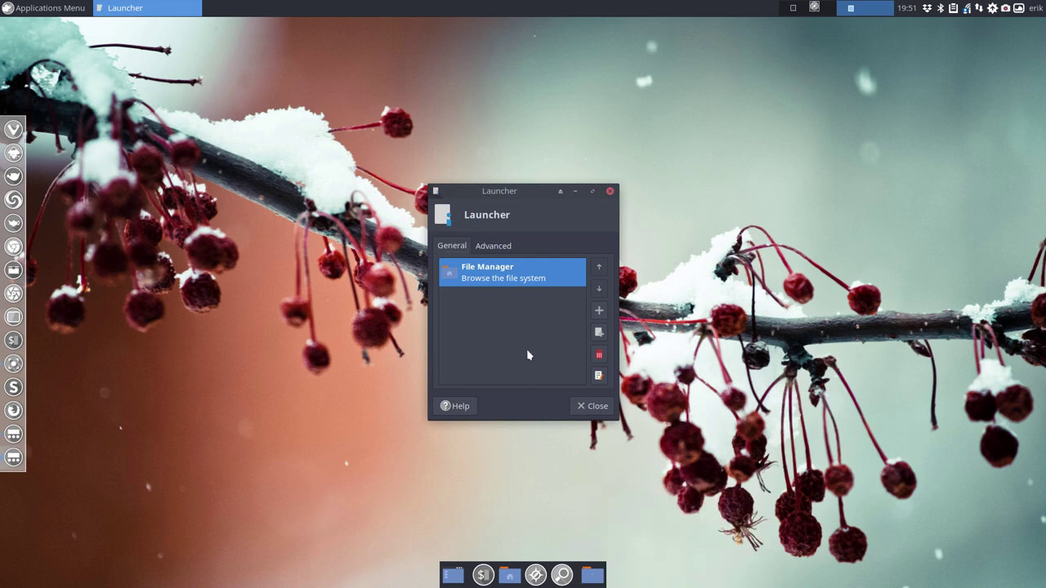
{"action": "left_click", "coordinate": [609, 192]}
Step: Reopen Panel Profiles from Applications Menu > Settings
{"action": "right_click", "coordinate": [250, 101]}
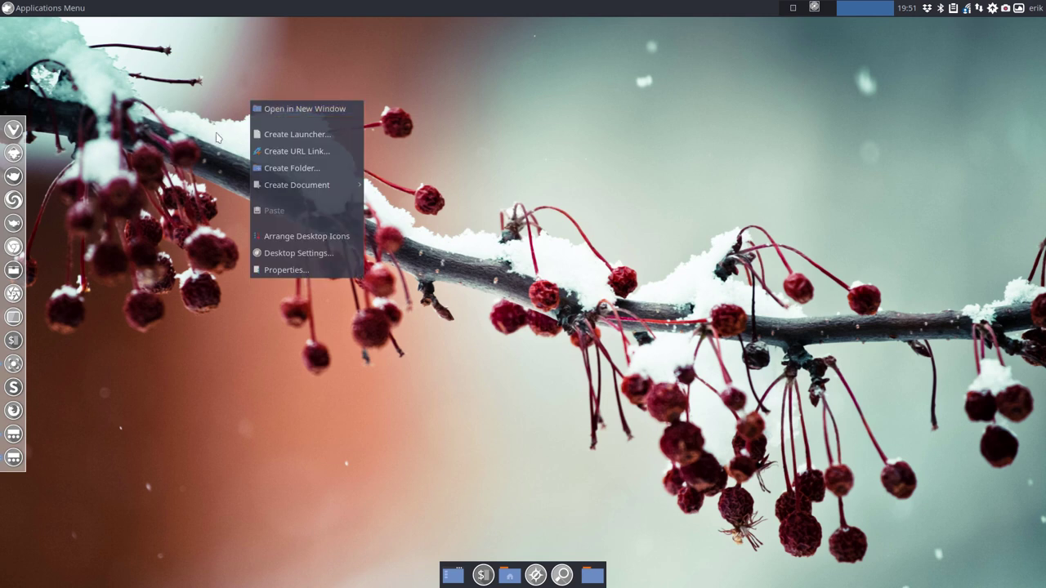
{"action": "left_click", "coordinate": [74, 97]}
{"action": "left_click", "coordinate": [32, 9]}
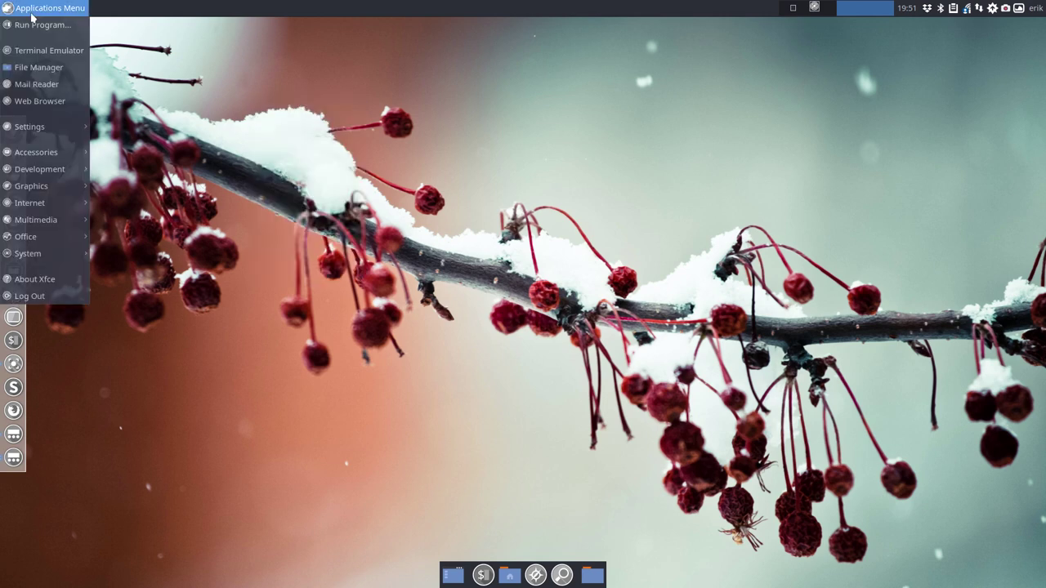
{"action": "mouse_move", "coordinate": [42, 128]}
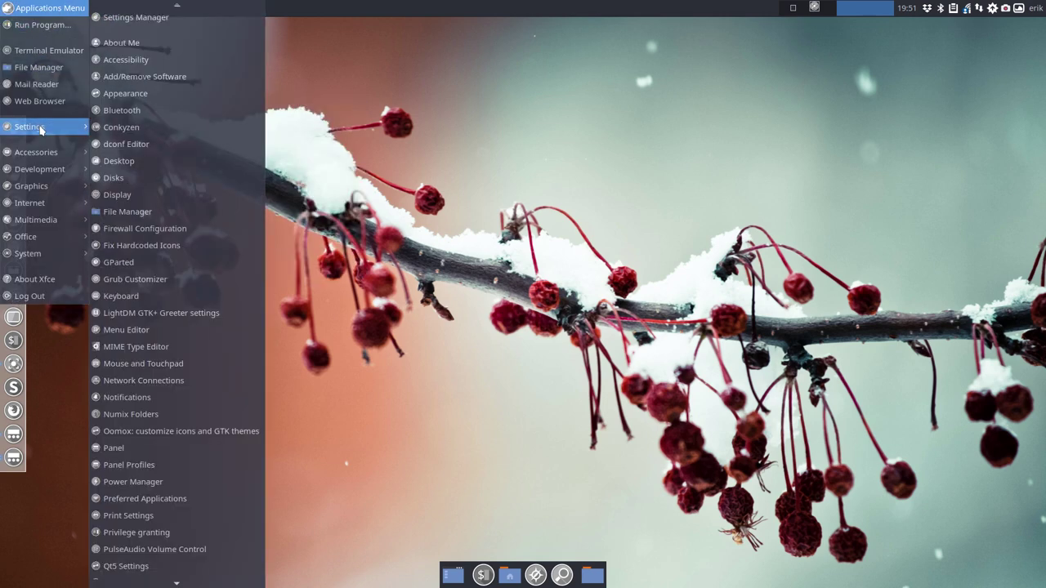
{"action": "left_click", "coordinate": [157, 465]}
Step: Apply the Xubuntu Bionic profile and open its Whisker menu
{"action": "left_click", "coordinate": [482, 322]}
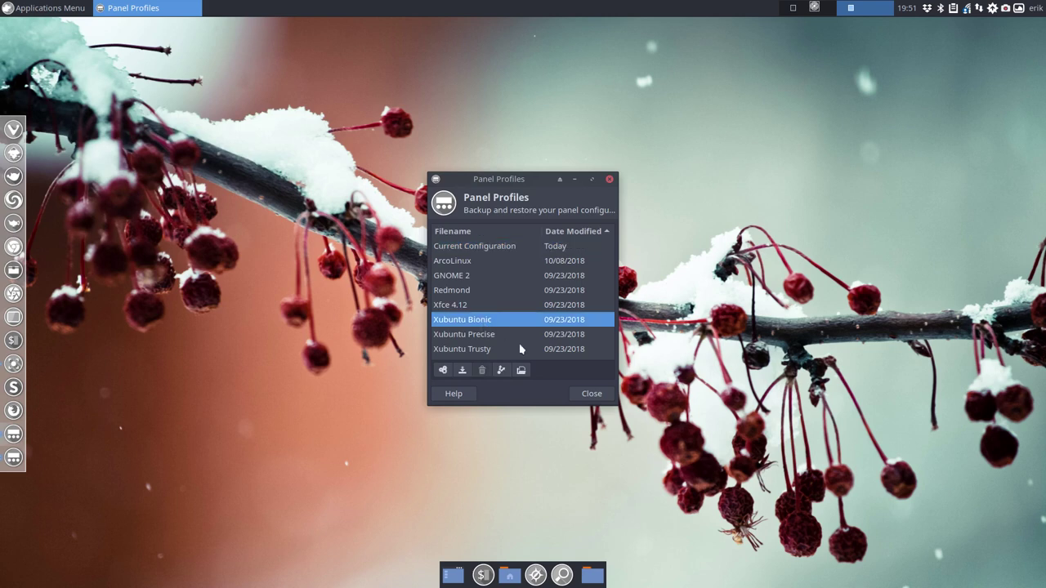
{"action": "left_click", "coordinate": [444, 370]}
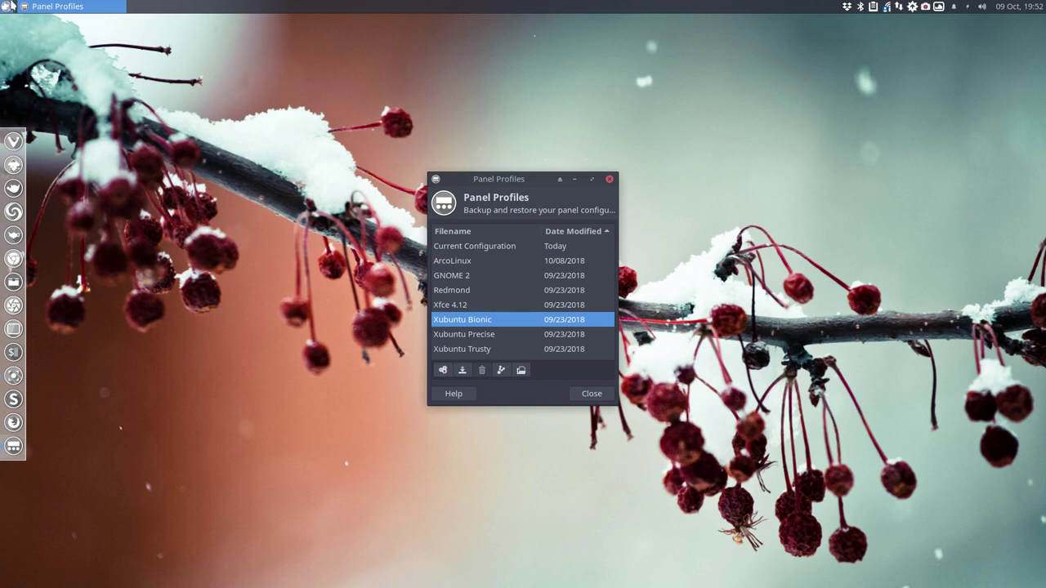
{"action": "left_click", "coordinate": [7, 6]}
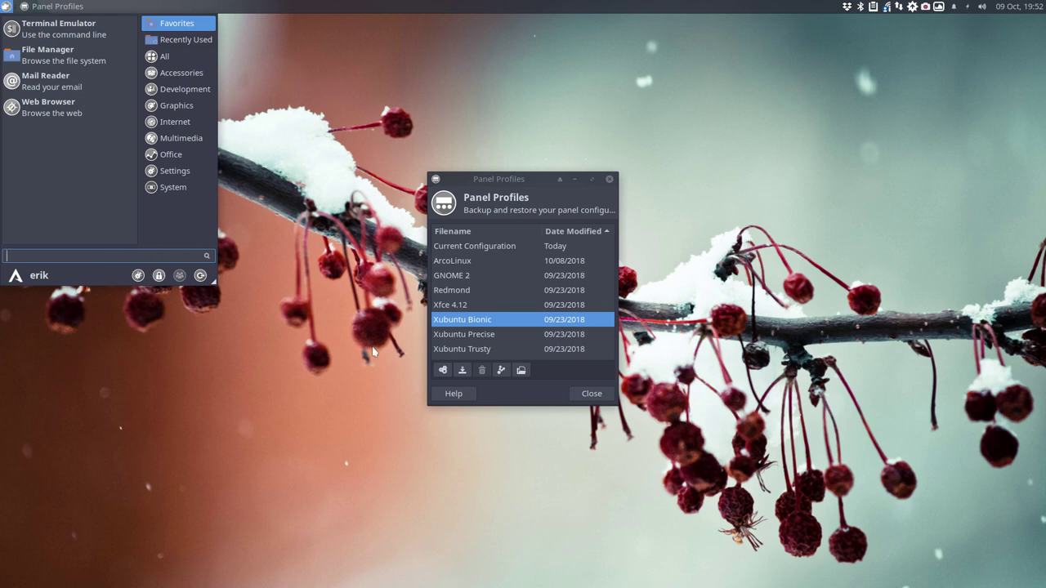
Step: Apply the Xubuntu Precise profile and check its Applications menu
{"action": "left_click", "coordinate": [466, 341]}
{"action": "left_click", "coordinate": [469, 337]}
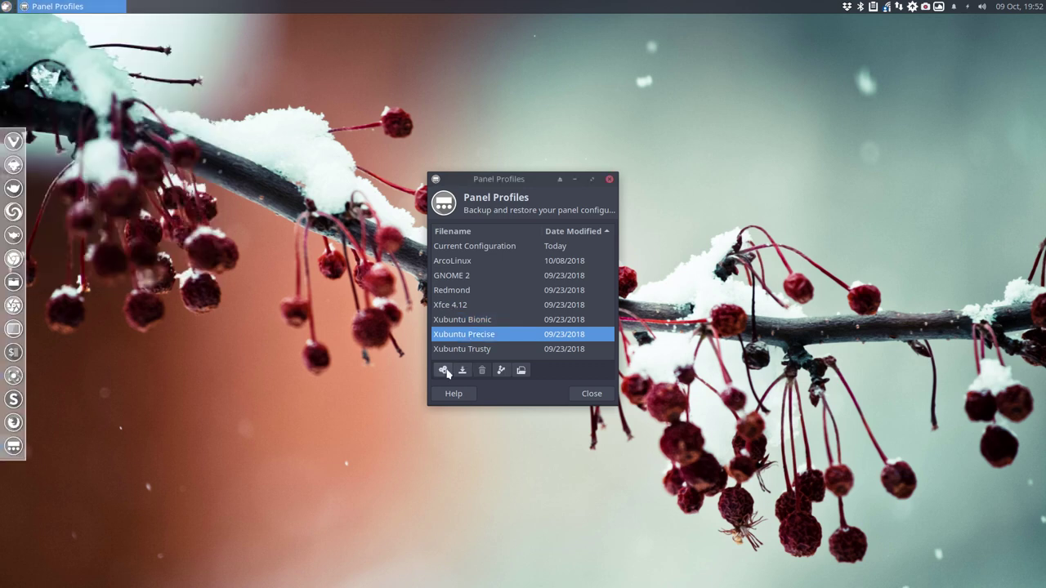
{"action": "left_click", "coordinate": [444, 370]}
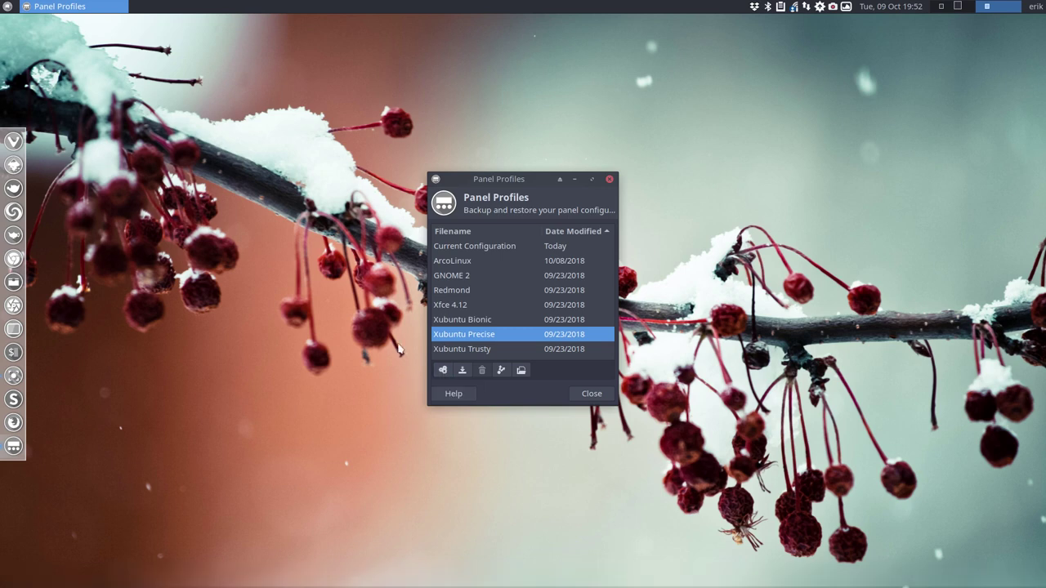
{"action": "left_click", "coordinate": [7, 6]}
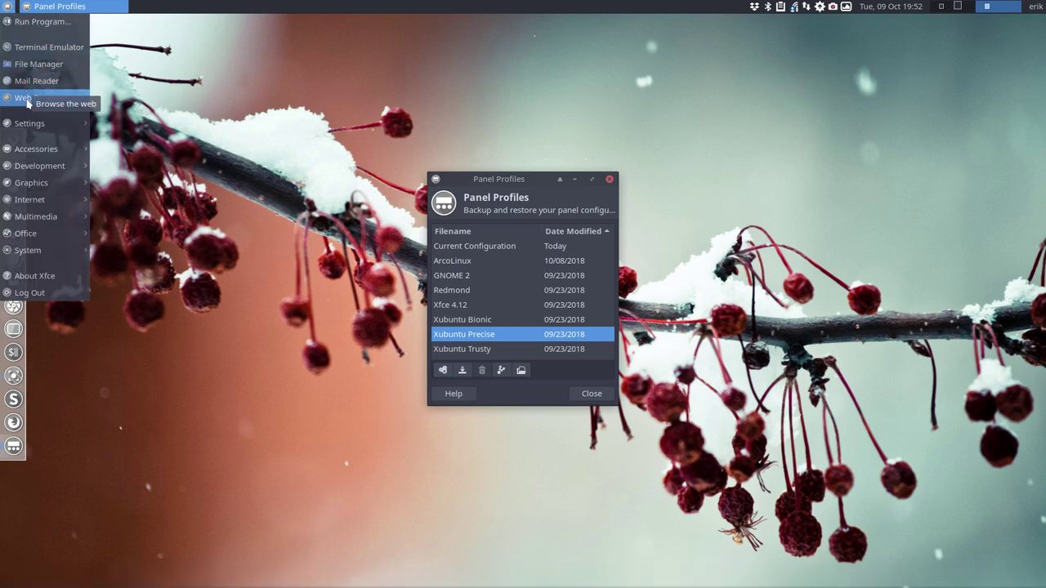
{"action": "mouse_move", "coordinate": [44, 256]}
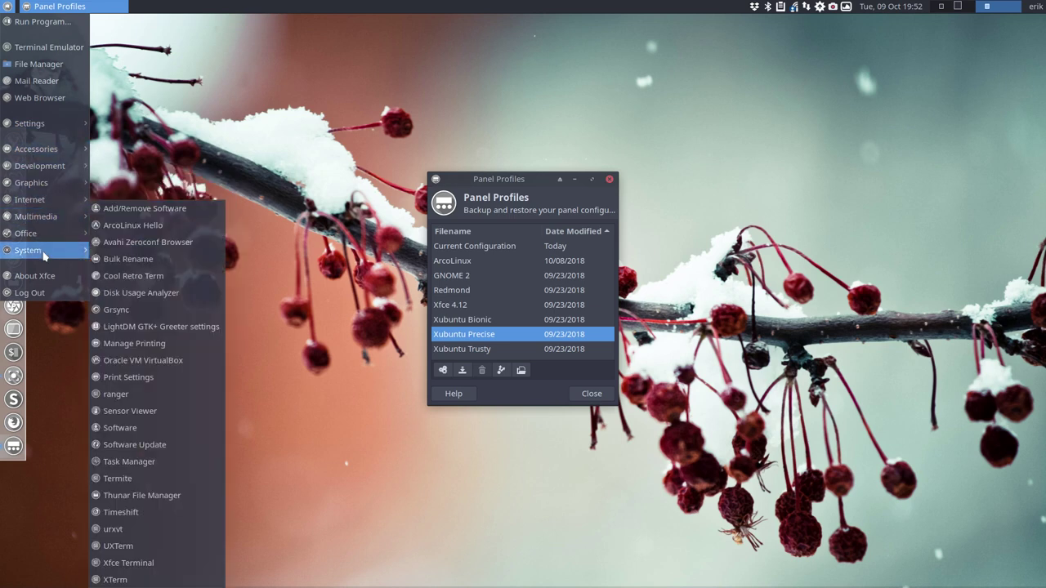
{"action": "left_click", "coordinate": [481, 353]}
Step: Apply the Xubuntu Trusty profile and open its Whisker menu
{"action": "left_click", "coordinate": [481, 352]}
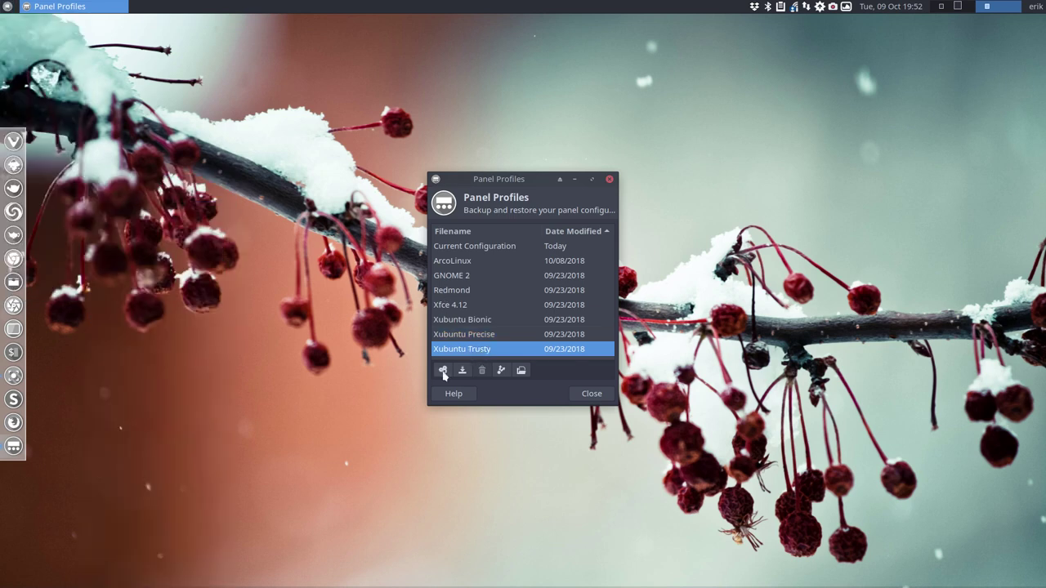
{"action": "left_click", "coordinate": [443, 371]}
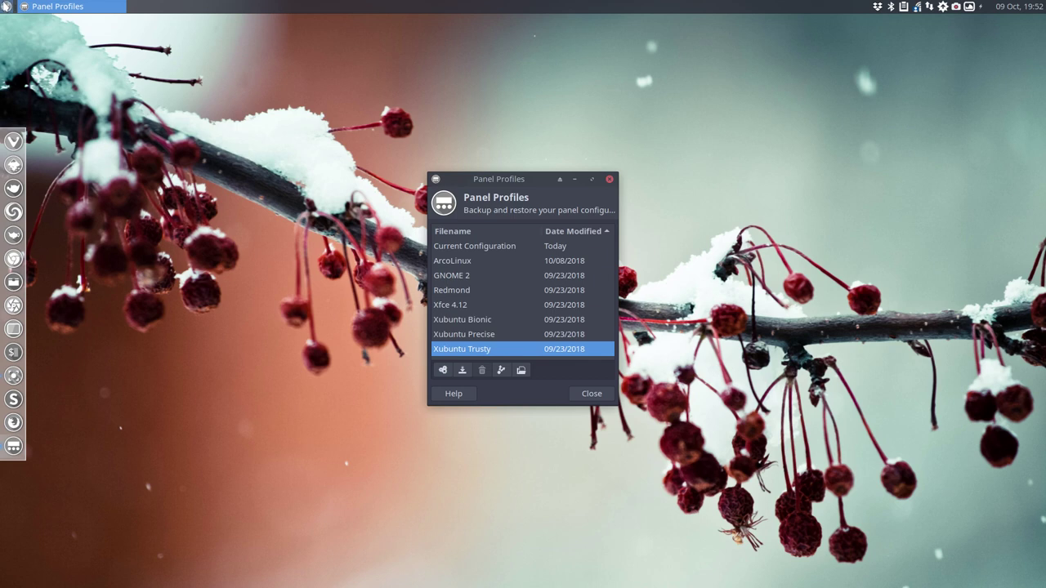
{"action": "left_click", "coordinate": [6, 6]}
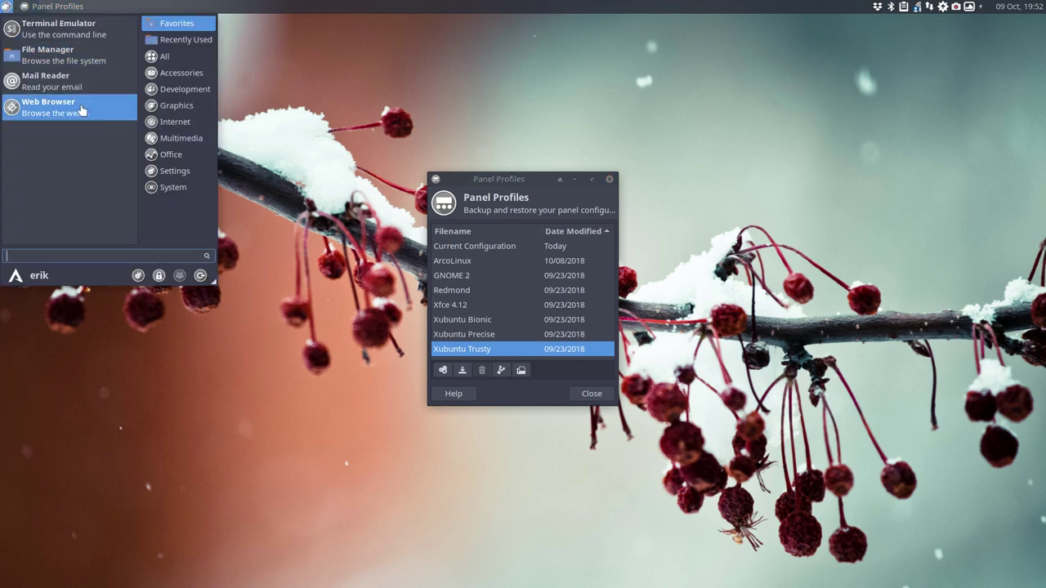
Step: Apply the ArcoLinux profile and close Panel Profiles
{"action": "left_click", "coordinate": [480, 261]}
{"action": "left_click", "coordinate": [480, 261]}
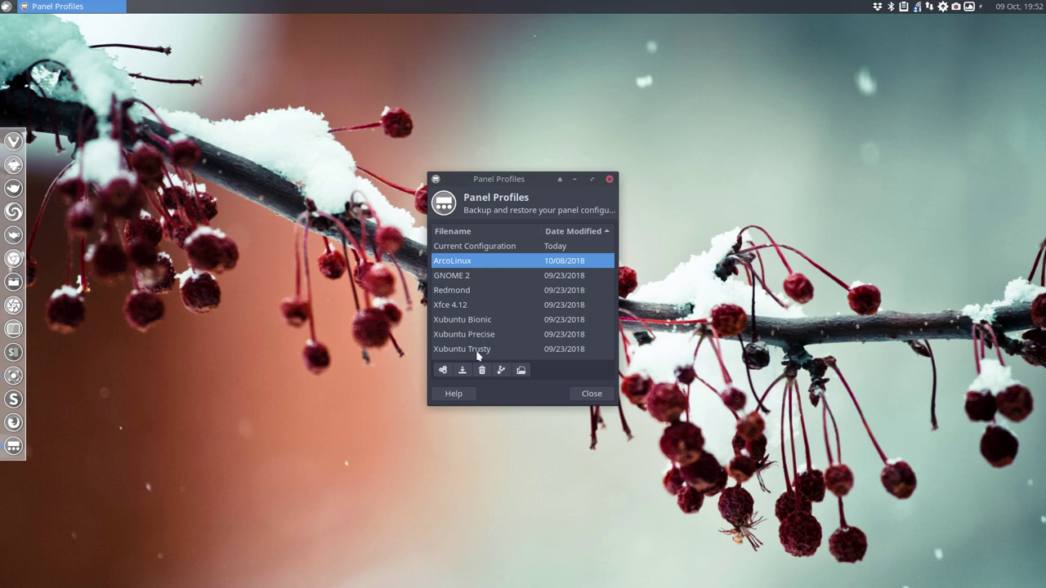
{"action": "left_click", "coordinate": [442, 369]}
{"action": "left_click", "coordinate": [595, 398]}
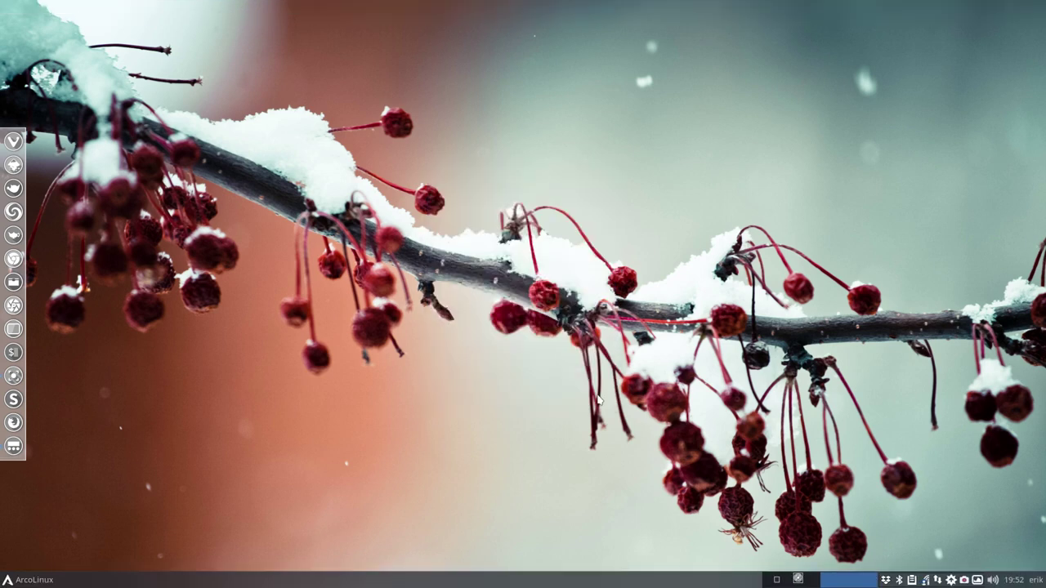
Step: Check the System category in the ArcoLinux menu, then close the menu
{"action": "left_click", "coordinate": [35, 580]}
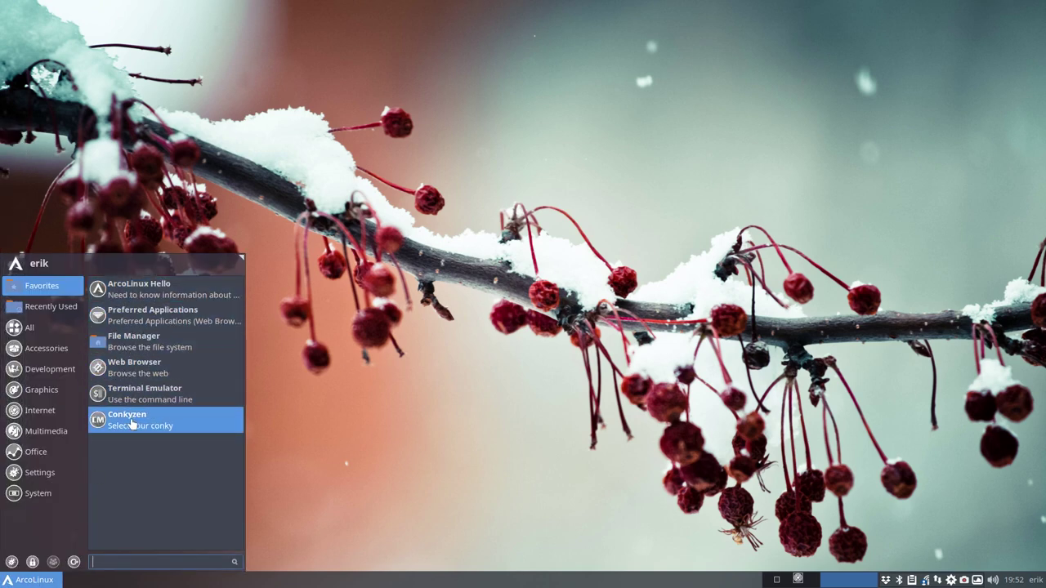
{"action": "left_click", "coordinate": [79, 495]}
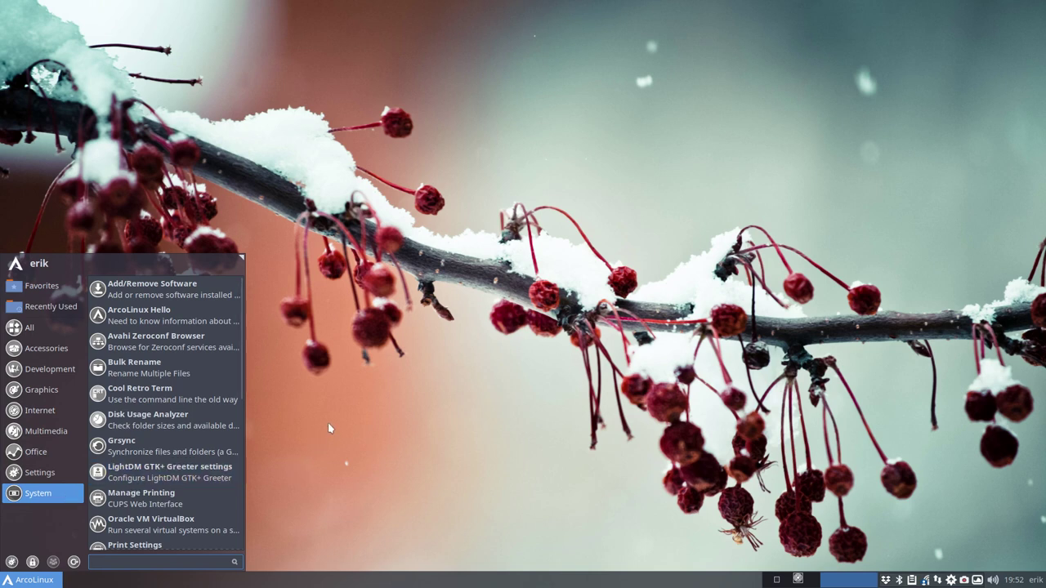
{"action": "left_click", "coordinate": [332, 389]}
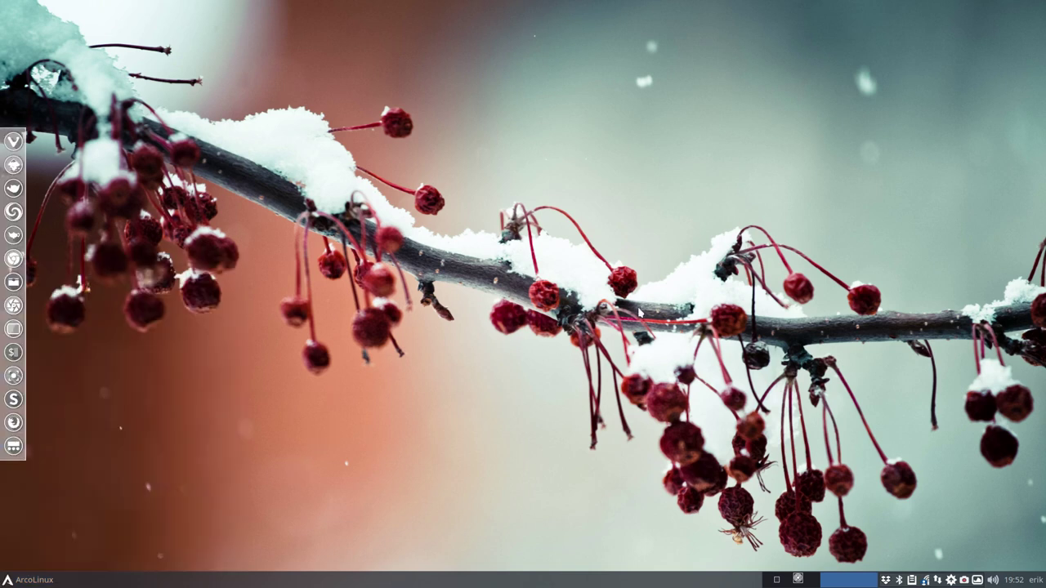